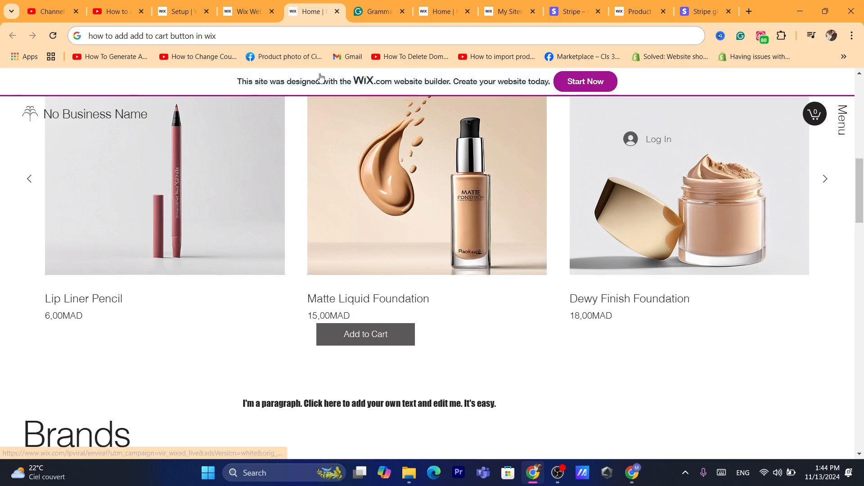
Go to wix.com and open the dashboard of the No Business Name site from the sites list
{"action": "left_click", "coordinate": [306, 30]}
{"action": "type", "text": "wix.com"}
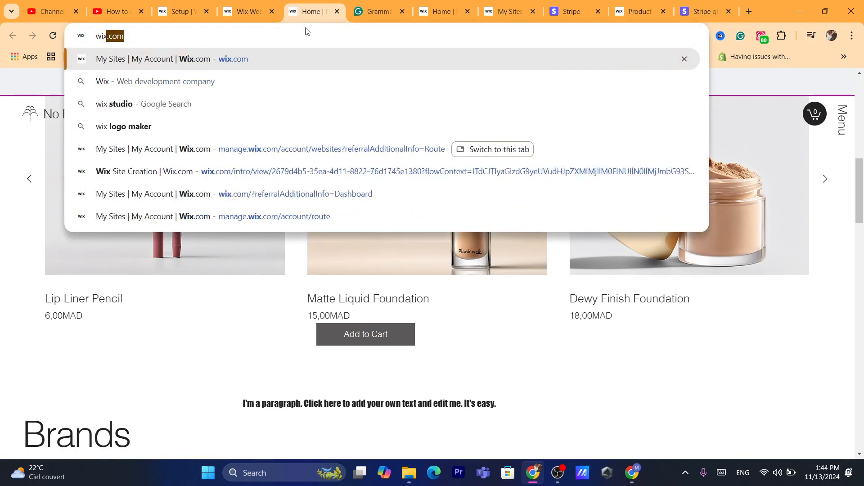
{"action": "left_click", "coordinate": [310, 58]}
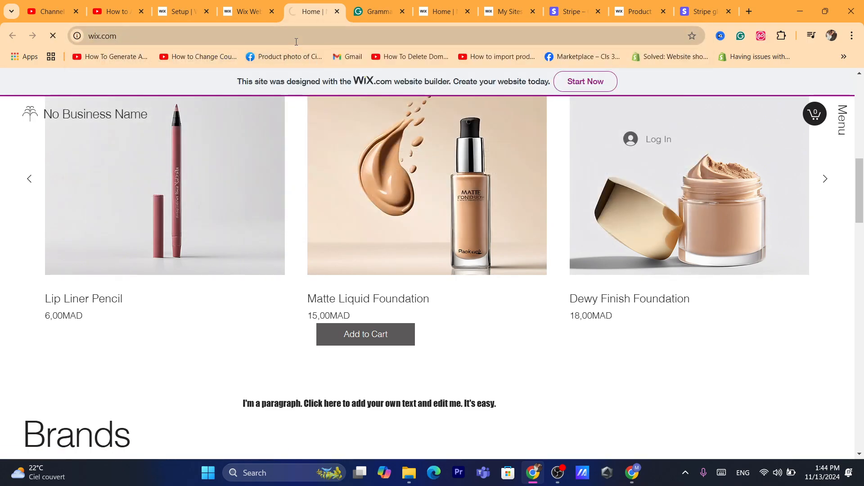
{"action": "left_click", "coordinate": [296, 39]}
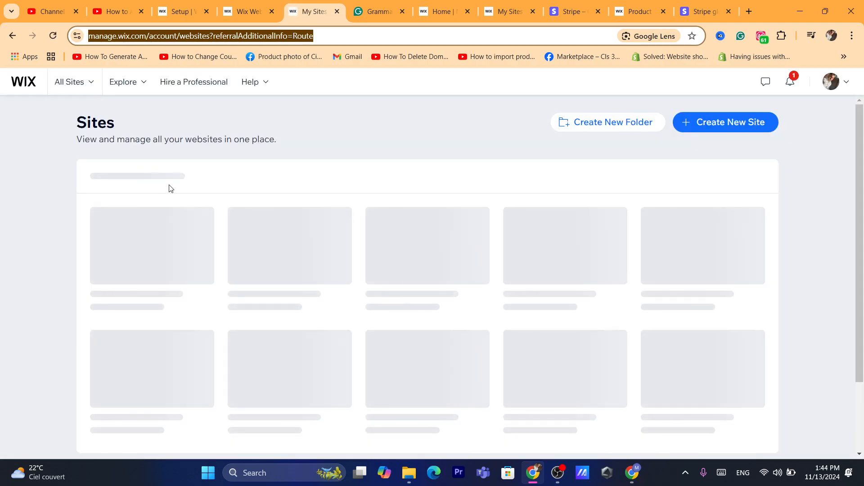
{"action": "mouse_move", "coordinate": [136, 251]}
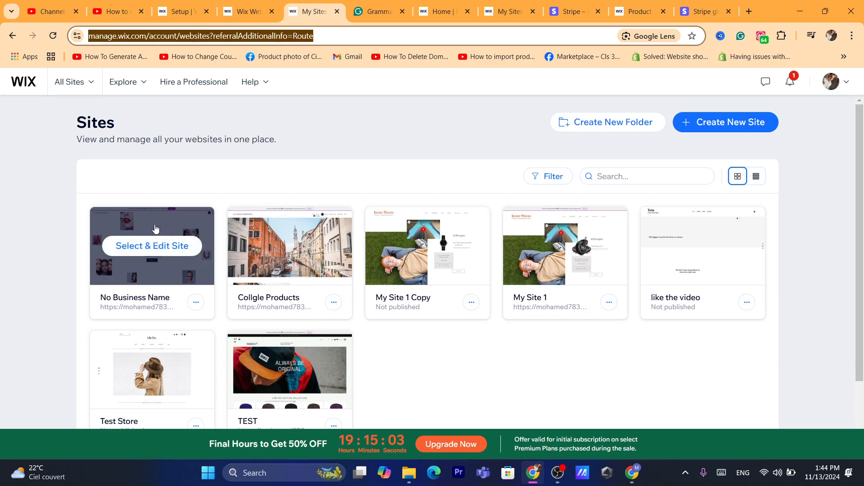
{"action": "left_click", "coordinate": [139, 250]}
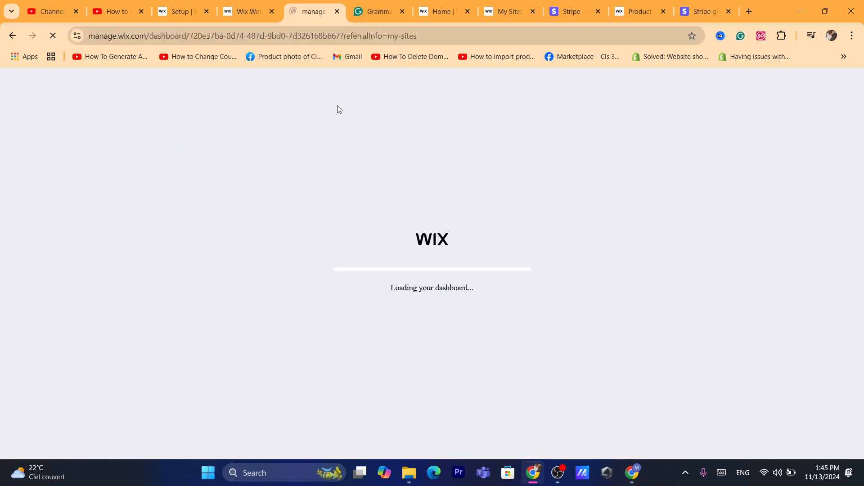
{"action": "left_click", "coordinate": [312, 34]}
{"action": "type", "text": "shopify.com"}
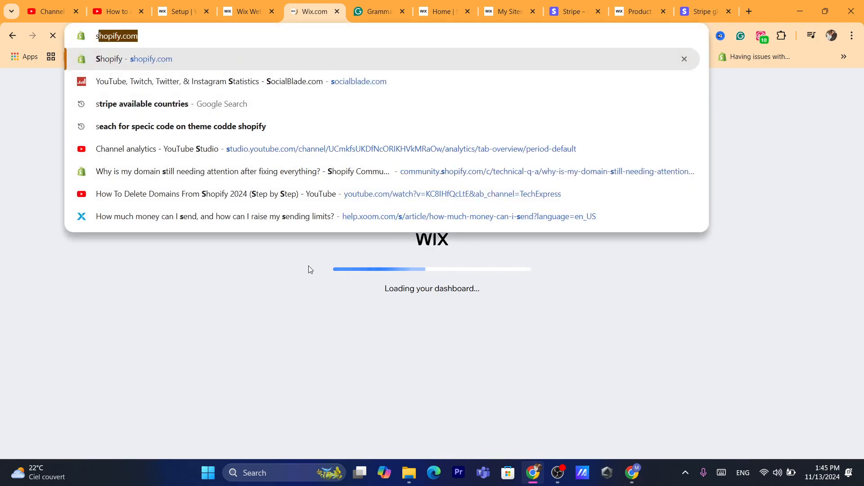
{"action": "key", "text": "Return"}
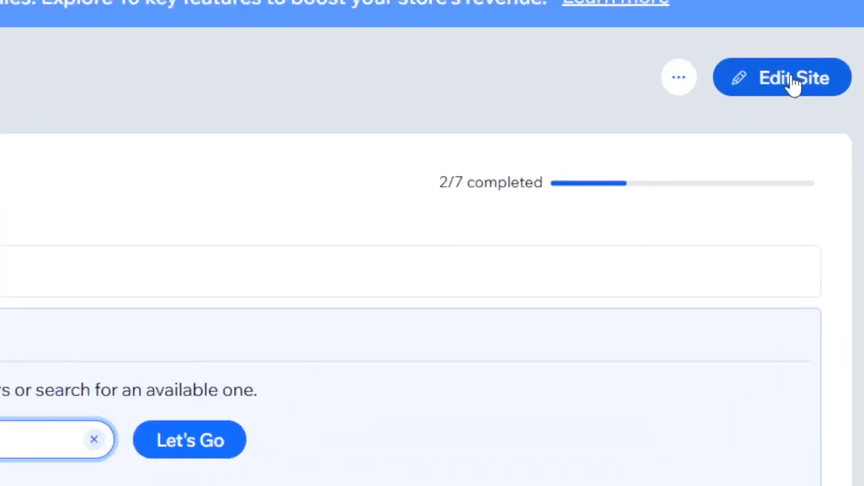
Open the No Business Name site for editing from its dashboard
{"action": "left_click", "coordinate": [794, 82]}
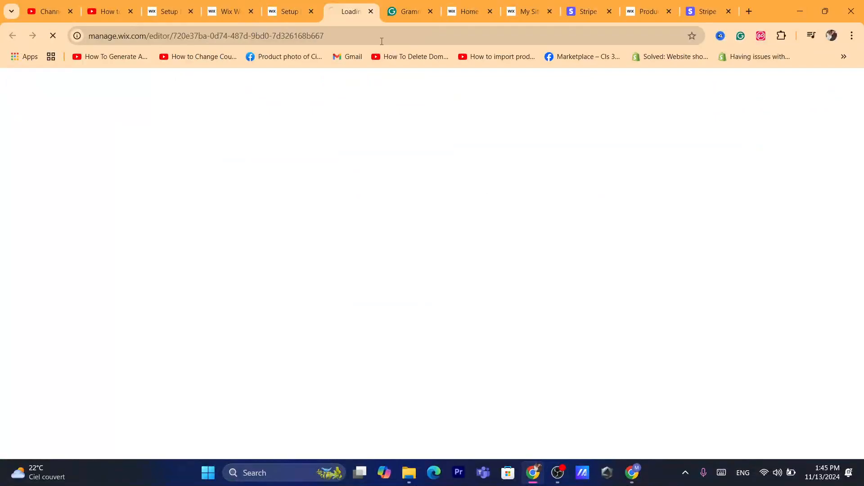
{"action": "left_click", "coordinate": [382, 41]}
{"action": "type", "text": "shopify.com"}
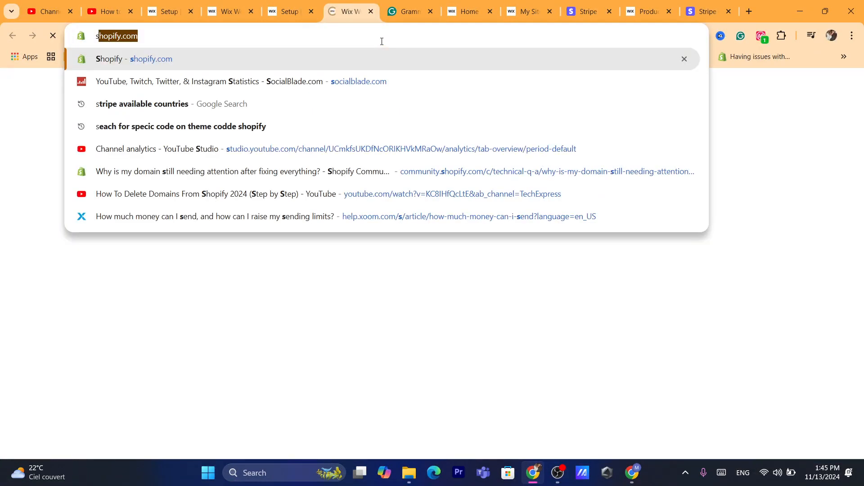
{"action": "key", "text": "Return"}
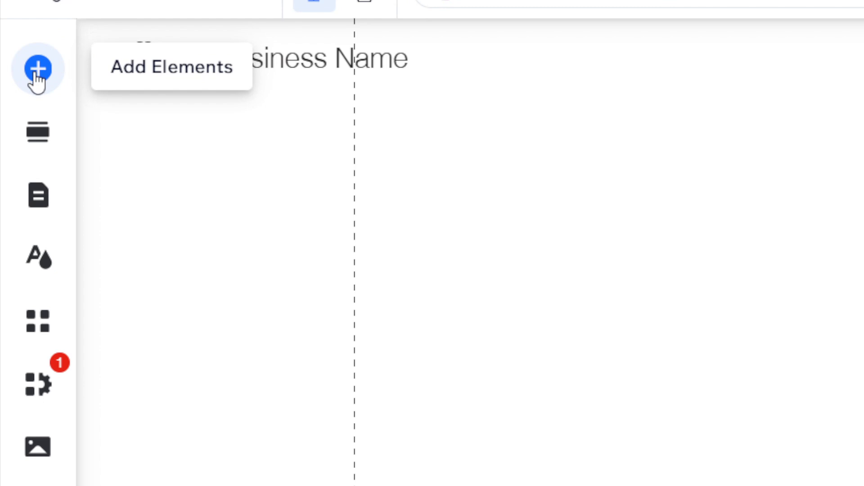
Add an Add To Cart Button from the Store elements to the Home page and place it beneath the Dewy Finish Foundation product
{"action": "left_click", "coordinate": [36, 74]}
{"action": "left_click", "coordinate": [160, 185]}
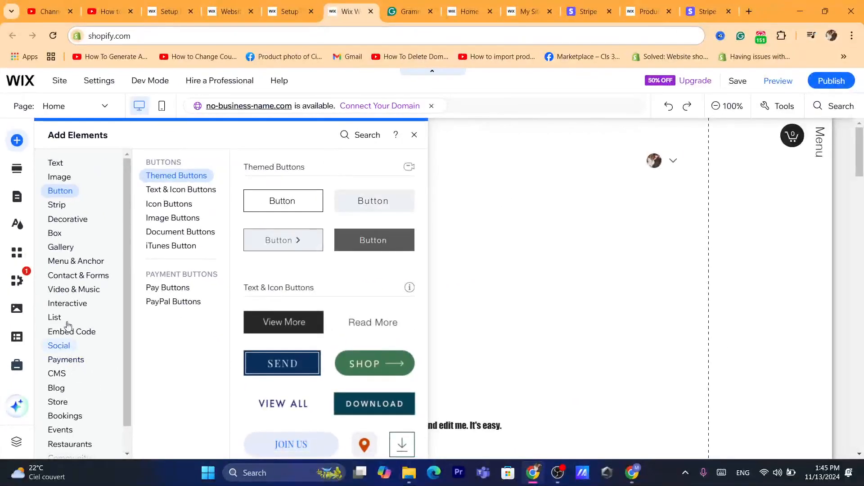
{"action": "mouse_move", "coordinate": [59, 403]}
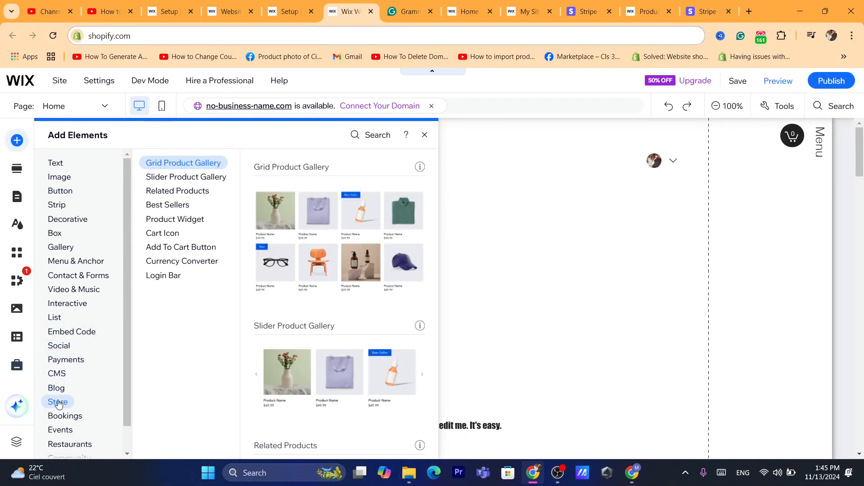
{"action": "left_click", "coordinate": [175, 278]}
{"action": "left_click", "coordinate": [163, 236]}
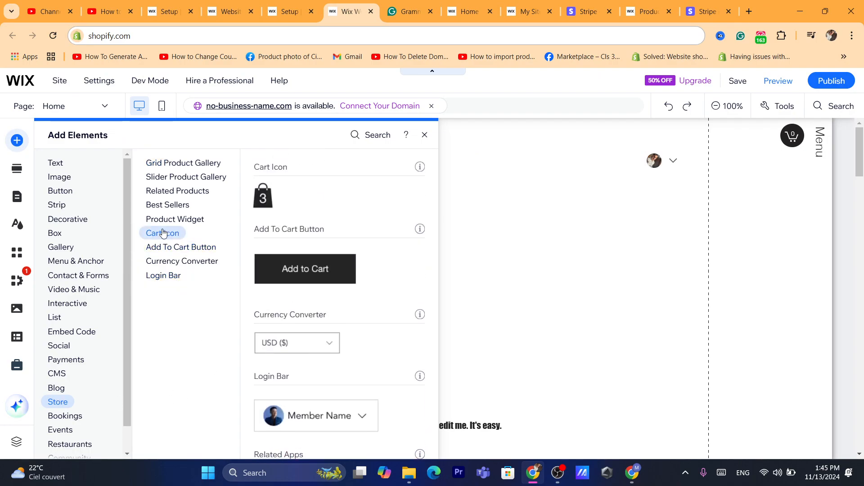
{"action": "left_click", "coordinate": [171, 221]}
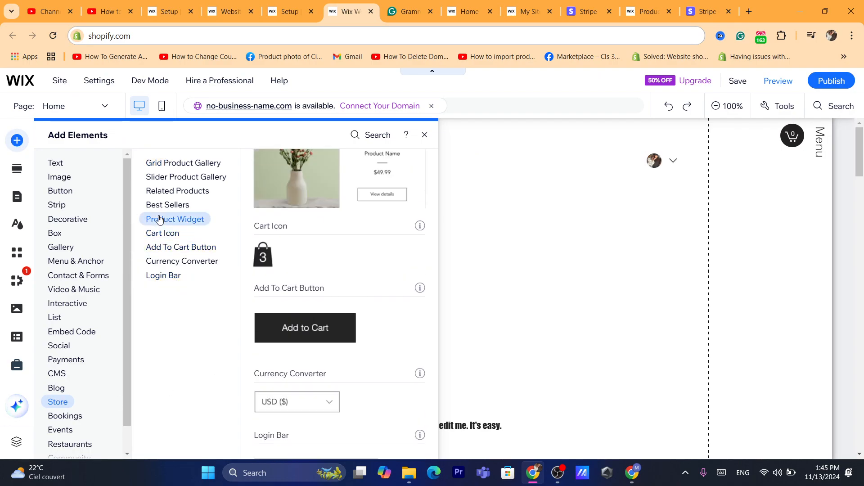
{"action": "left_click", "coordinate": [174, 235]}
{"action": "left_click", "coordinate": [174, 261]}
{"action": "left_click", "coordinate": [166, 252]}
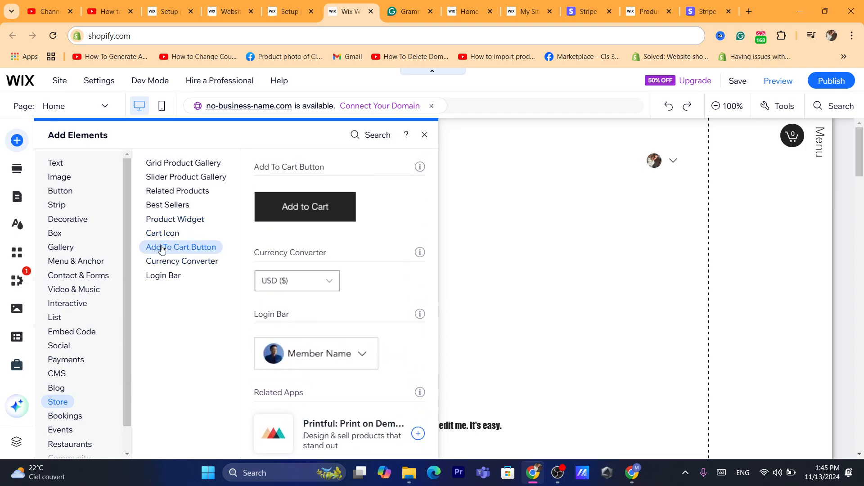
{"action": "left_click_drag", "start_coordinate": [300, 210], "coordinate": [646, 306]}
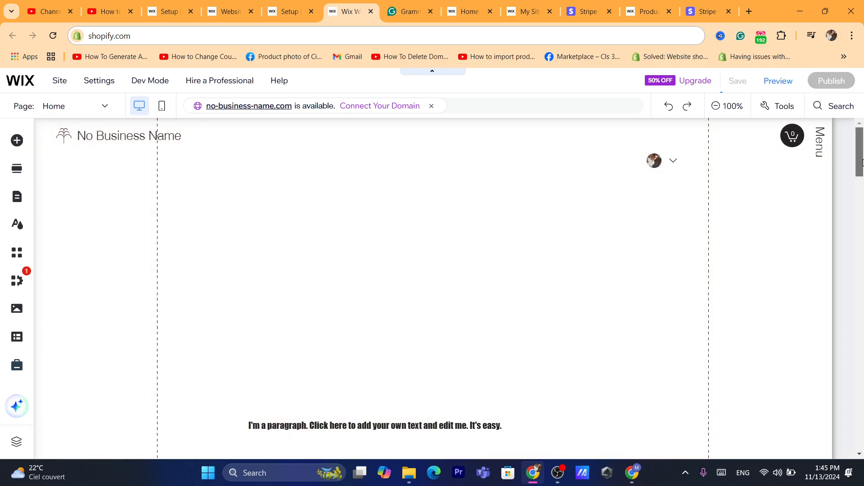
{"action": "left_click_drag", "start_coordinate": [660, 235], "coordinate": [633, 355]}
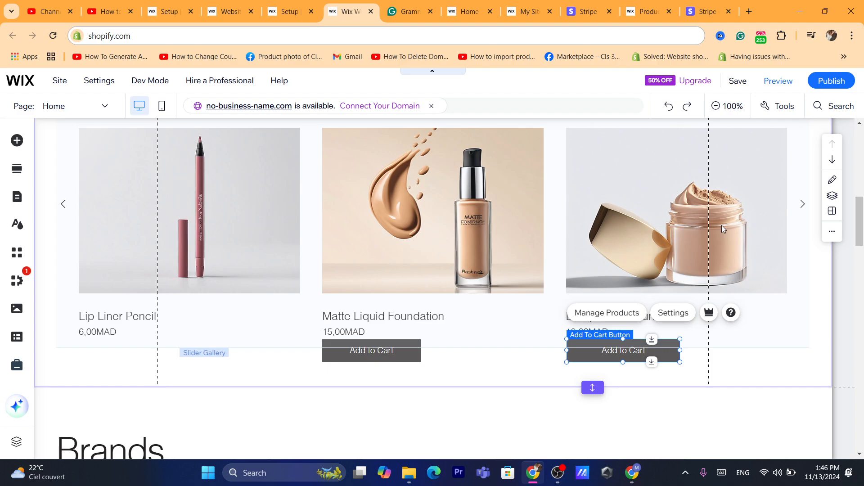
Open the settings of the Add to Cart button beneath Dewy Finish Foundation
{"action": "left_click", "coordinate": [673, 312]}
{"action": "left_click", "coordinate": [410, 37]}
{"action": "type", "text": "s"}
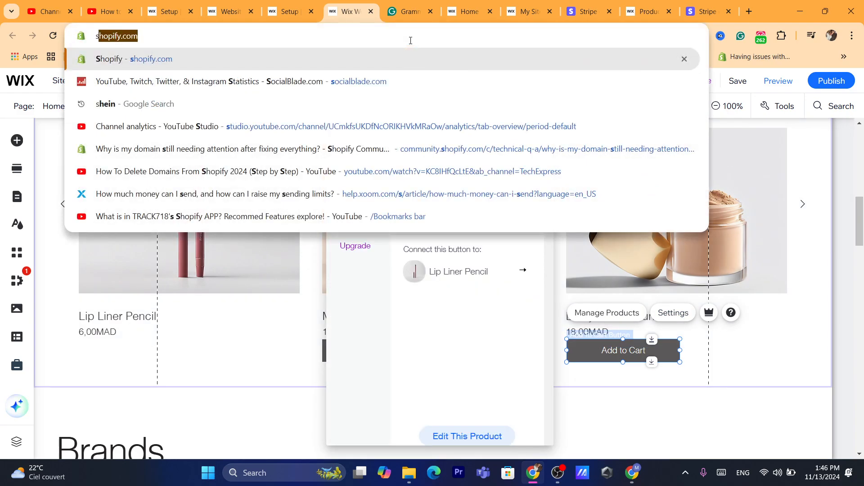
{"action": "left_click", "coordinate": [445, 339]}
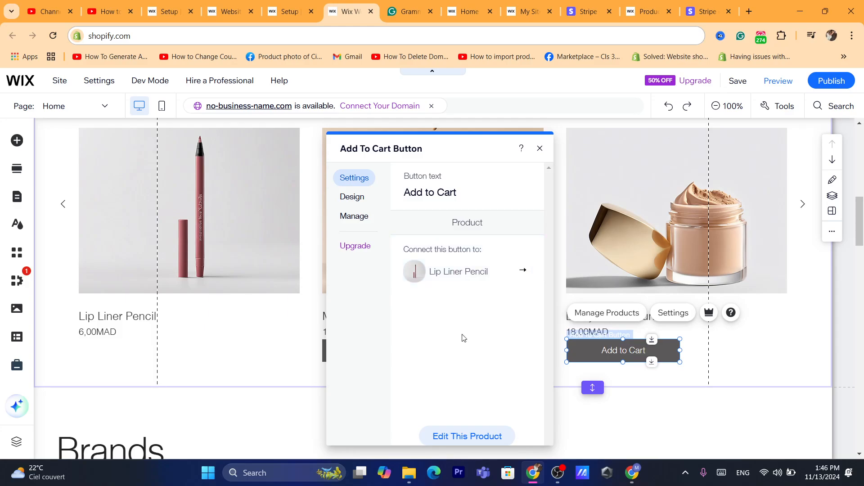
Open the connected Lip Liner Pencil product's edit page, review its details, and return to the button settings
{"action": "left_click", "coordinate": [468, 435]}
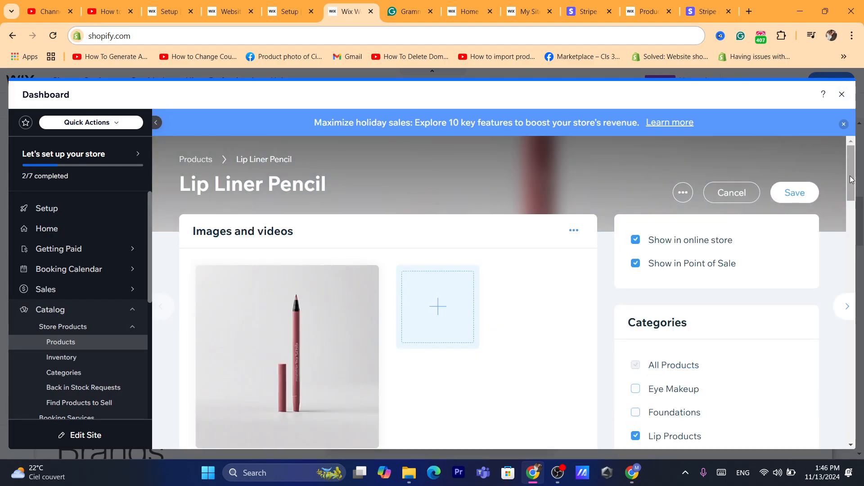
{"action": "left_click_drag", "start_coordinate": [846, 174], "coordinate": [846, 97]}
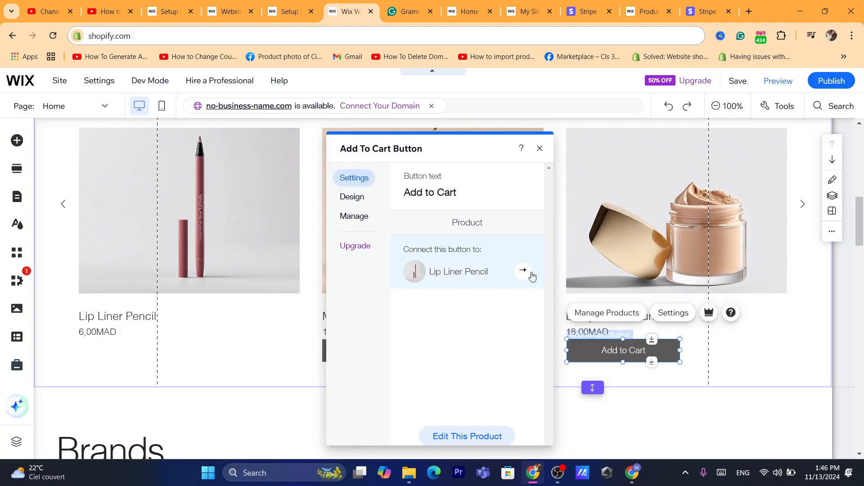
Connect the Add to Cart button to the Waterproof Mascara product
{"action": "left_click", "coordinate": [524, 271]}
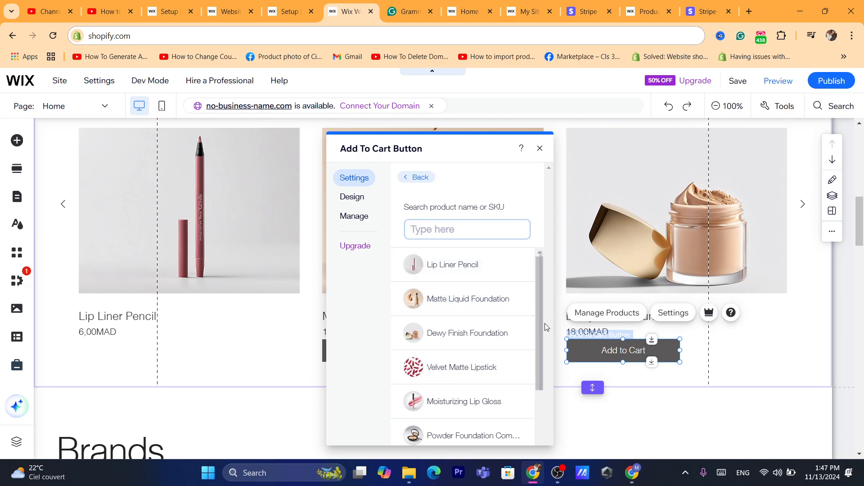
{"action": "left_click_drag", "start_coordinate": [537, 333], "coordinate": [539, 399]}
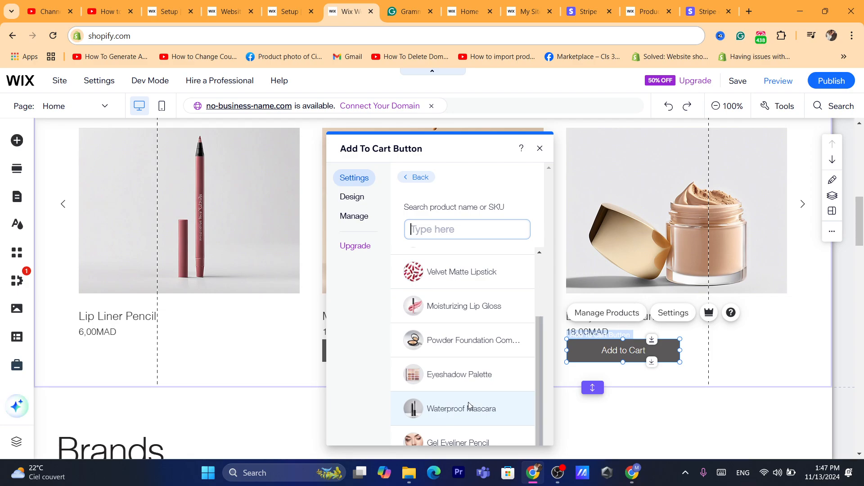
{"action": "left_click", "coordinate": [428, 410]}
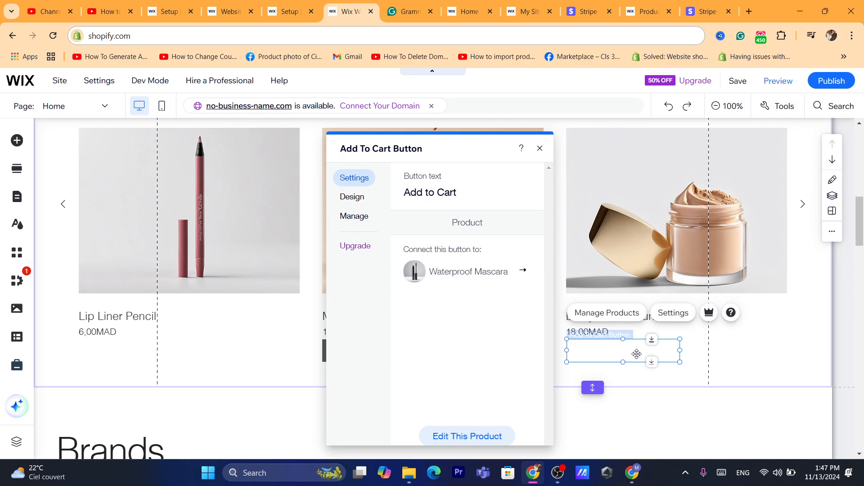
Move the Add to Cart button beneath the Lip Liner Pencil product and publish the site
{"action": "left_click", "coordinate": [855, 342]}
{"action": "mouse_move", "coordinate": [633, 358]}
{"action": "left_mouse_down"}
{"action": "mouse_move", "coordinate": [301, 343]}
{"action": "mouse_move", "coordinate": [122, 352]}
{"action": "left_mouse_up"}
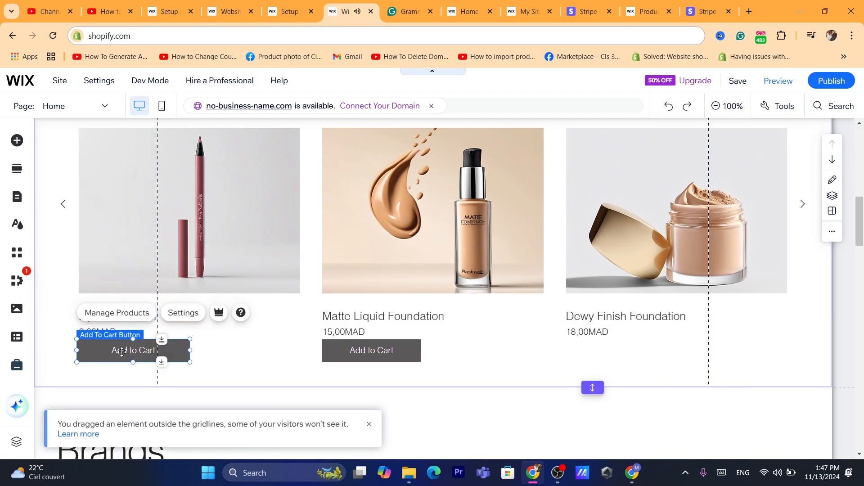
{"action": "left_click", "coordinate": [828, 80]}
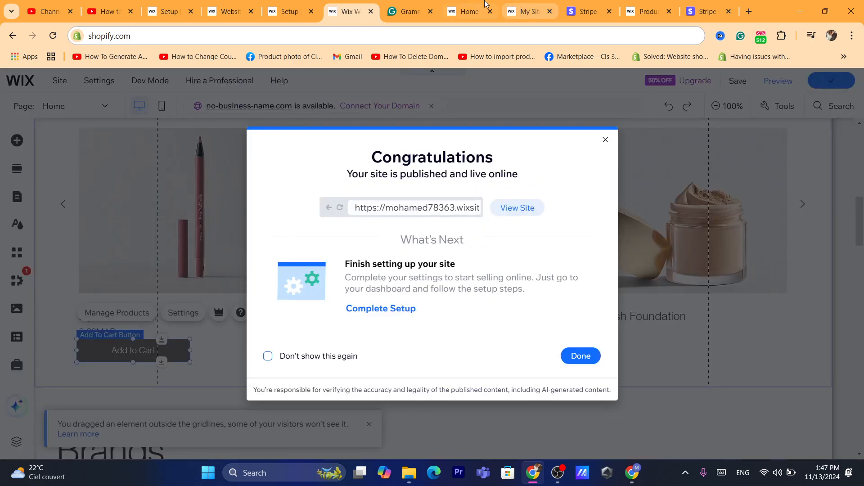
Reload the published home page and examine the Add to Cart buttons beneath the product slider
{"action": "left_click", "coordinate": [487, 4]}
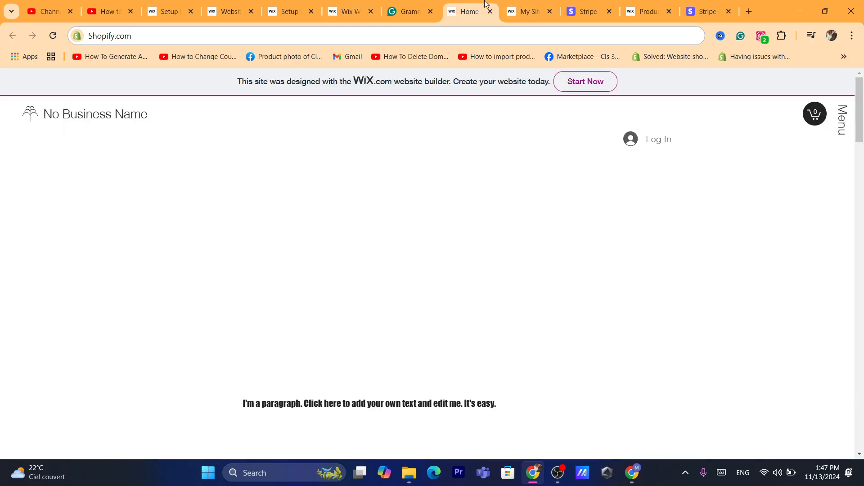
{"action": "left_click", "coordinate": [54, 35]}
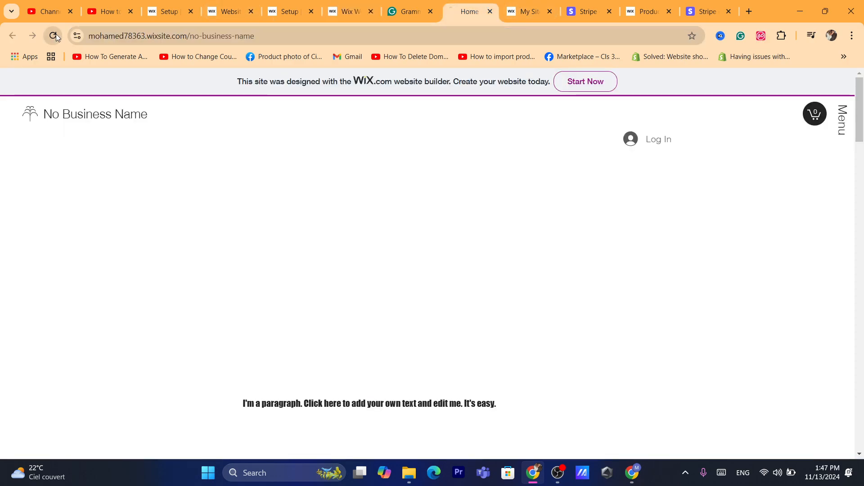
{"action": "left_click", "coordinate": [343, 3]}
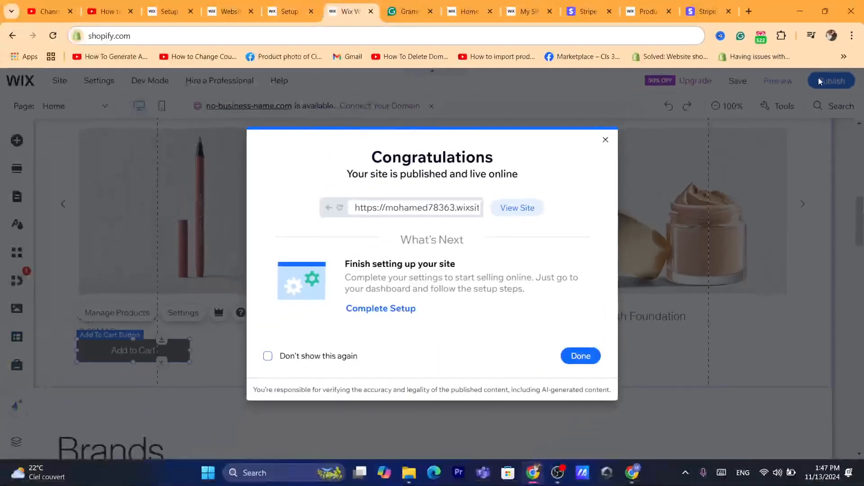
{"action": "left_click", "coordinate": [508, 30]}
{"action": "type", "text": "d"}
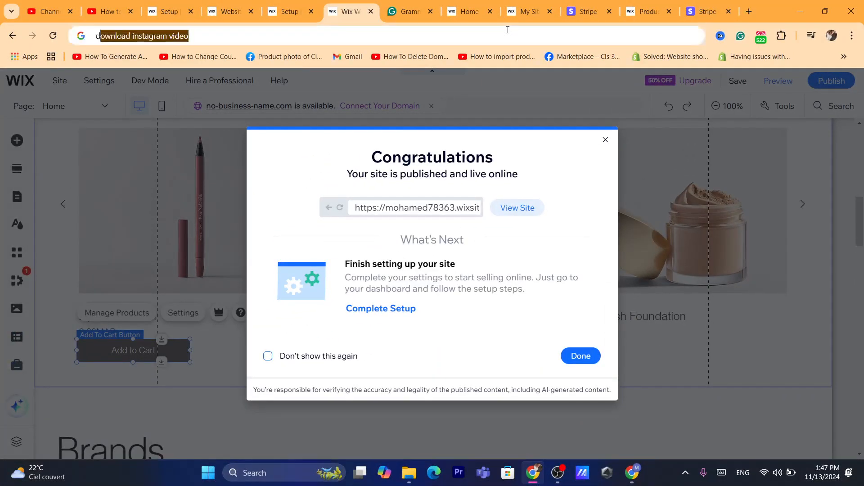
{"action": "left_click", "coordinate": [469, 12]}
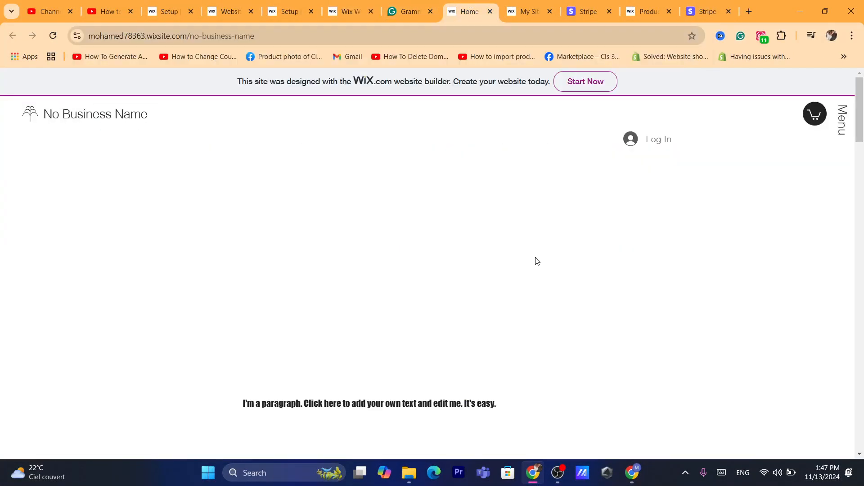
{"action": "left_click_drag", "start_coordinate": [860, 131], "coordinate": [860, 218]}
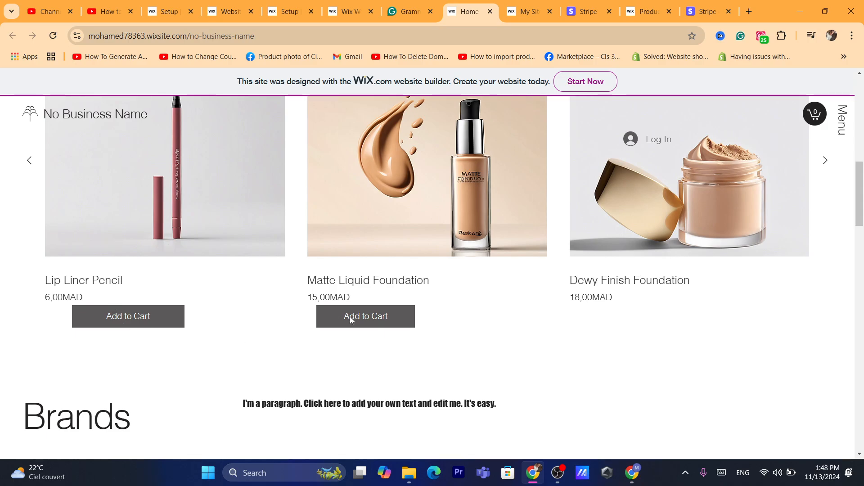
{"action": "key", "text": "ctrl+a"}
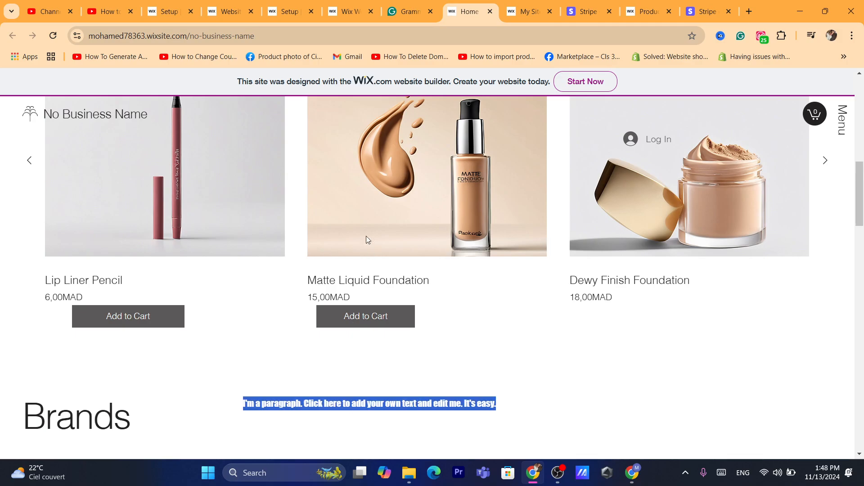
{"action": "left_click", "coordinate": [53, 36]}
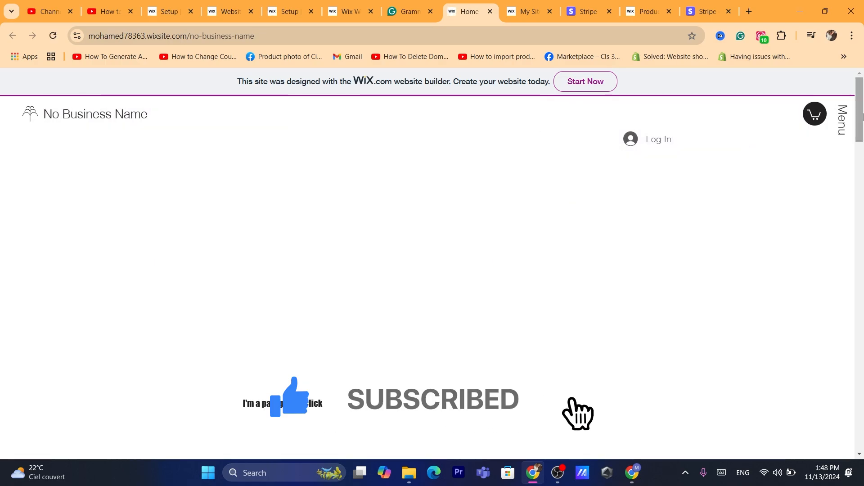
{"action": "left_click_drag", "start_coordinate": [859, 121], "coordinate": [855, 216]}
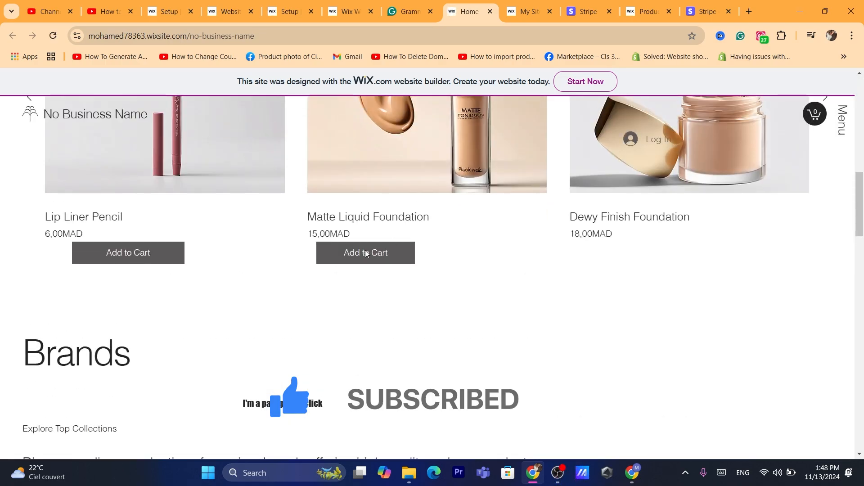